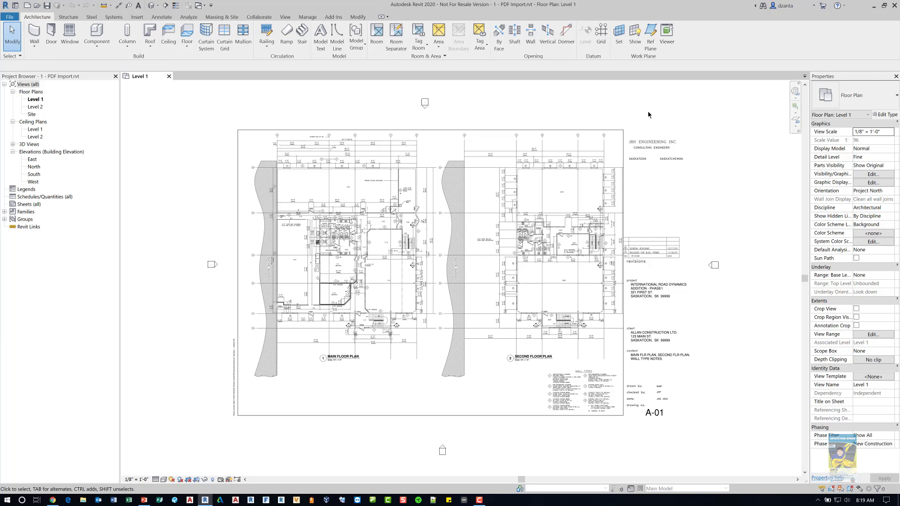
Delete the existing floor plan PDF image from the Level 1 view.
{"action": "left_click", "coordinate": [510, 130]}
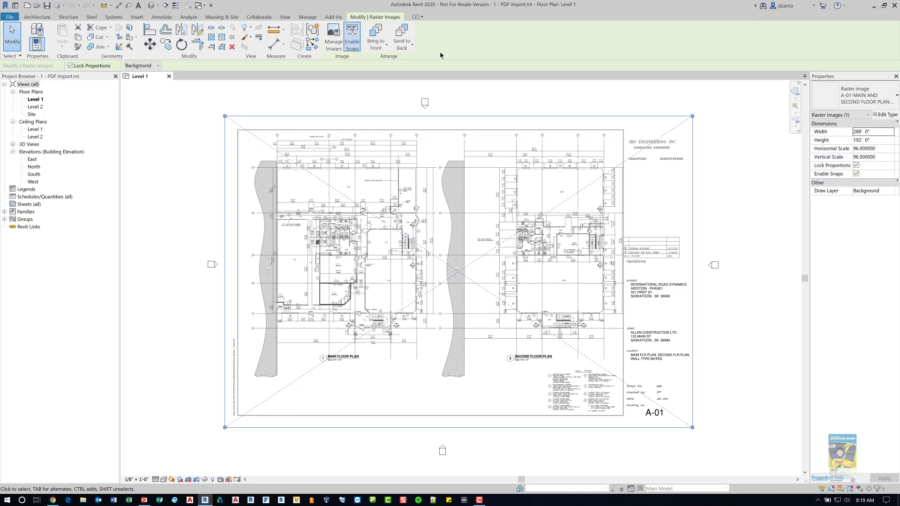
{"action": "left_click", "coordinate": [352, 49]}
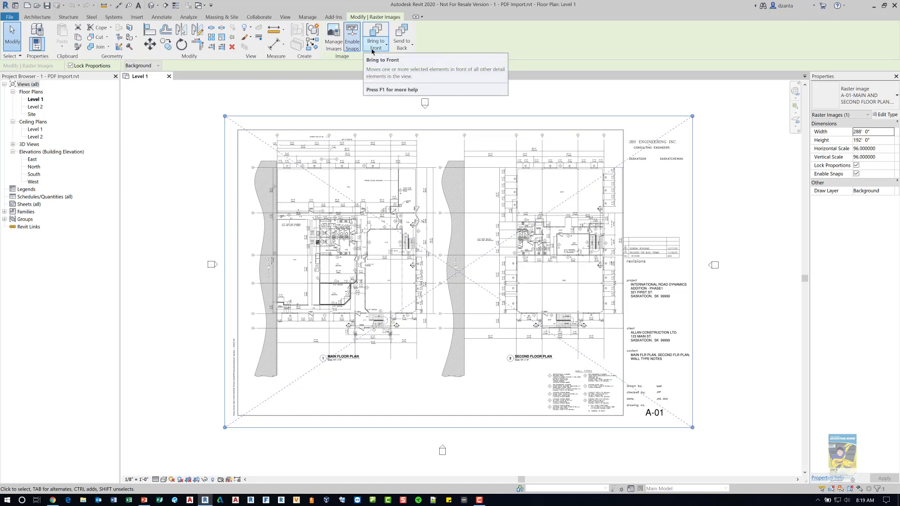
{"action": "left_click", "coordinate": [337, 96]}
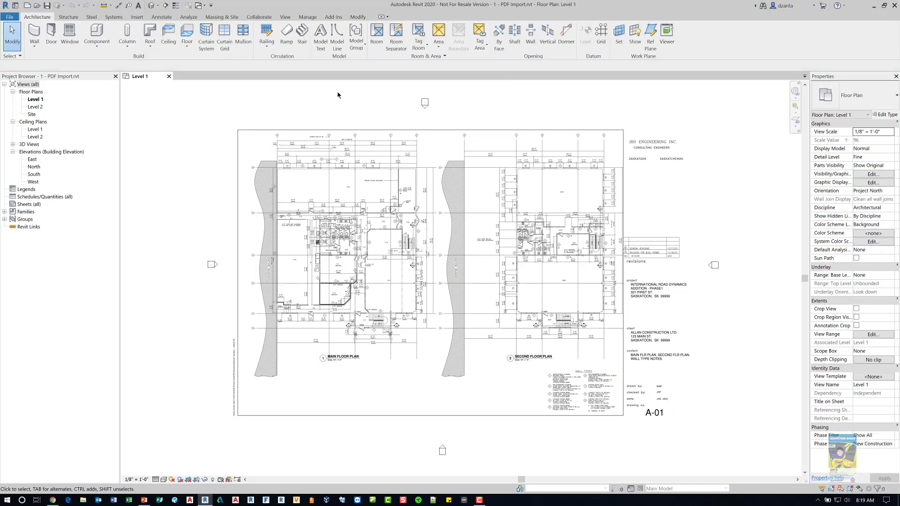
{"action": "left_click", "coordinate": [349, 129]}
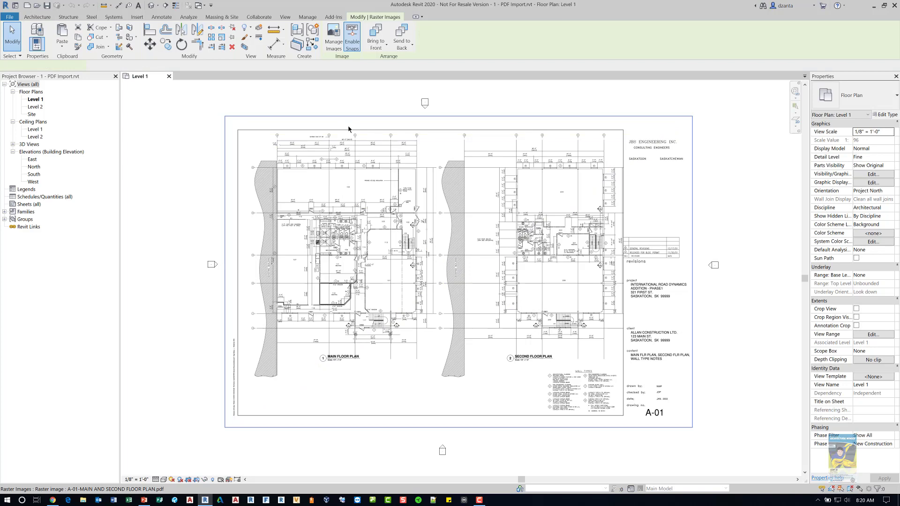
{"action": "key", "text": "Delete"}
{"action": "left_click_drag", "start_coordinate": [310, 233], "coordinate": [369, 317]}
{"action": "key", "text": "Delete"}
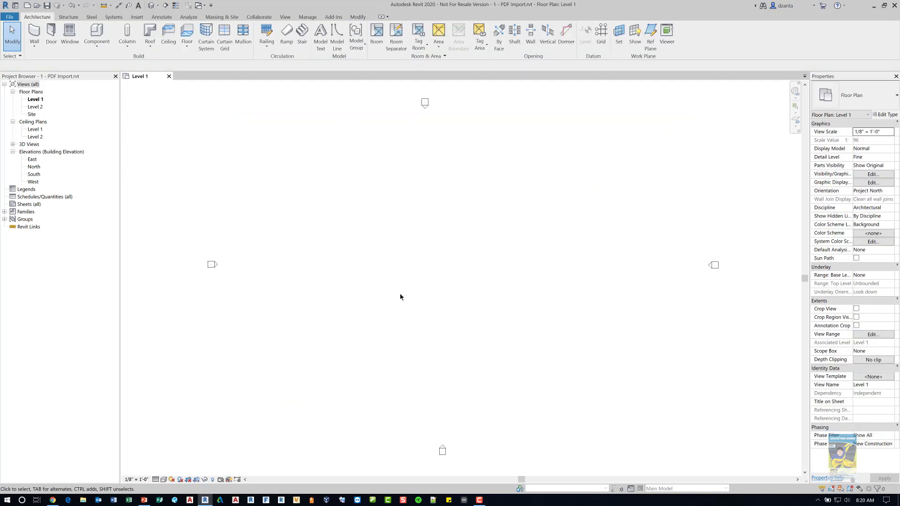
Start a PDF import using the file A-01-MAIN AND SECOND FLOOR PLAN.pdf.
{"action": "left_click", "coordinate": [138, 17]}
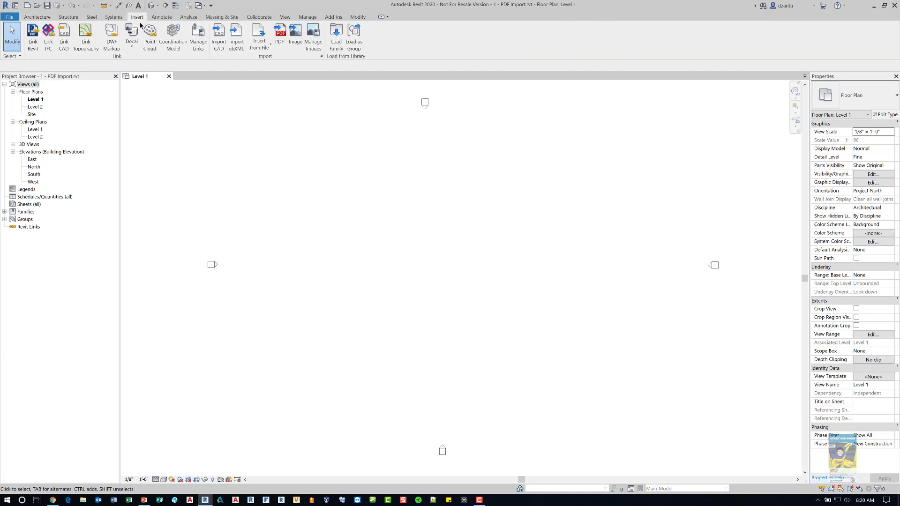
{"action": "left_click", "coordinate": [280, 41]}
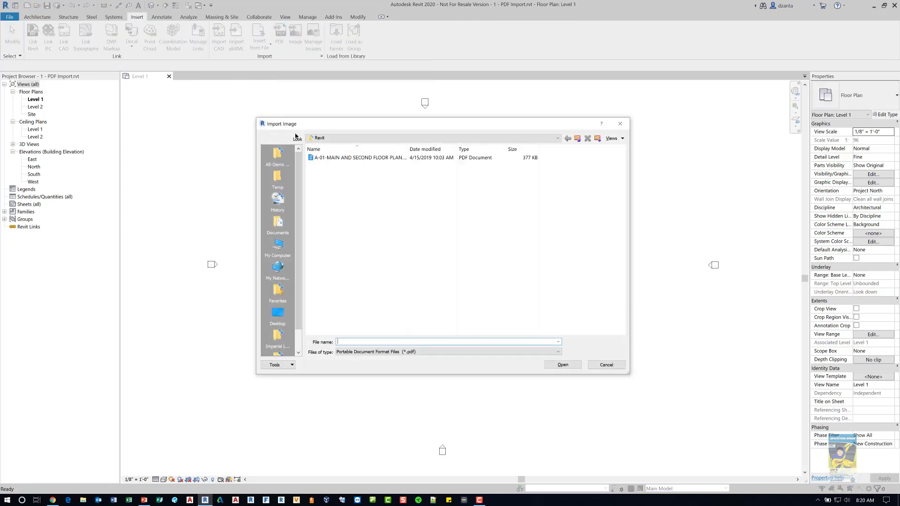
{"action": "left_click", "coordinate": [336, 159]}
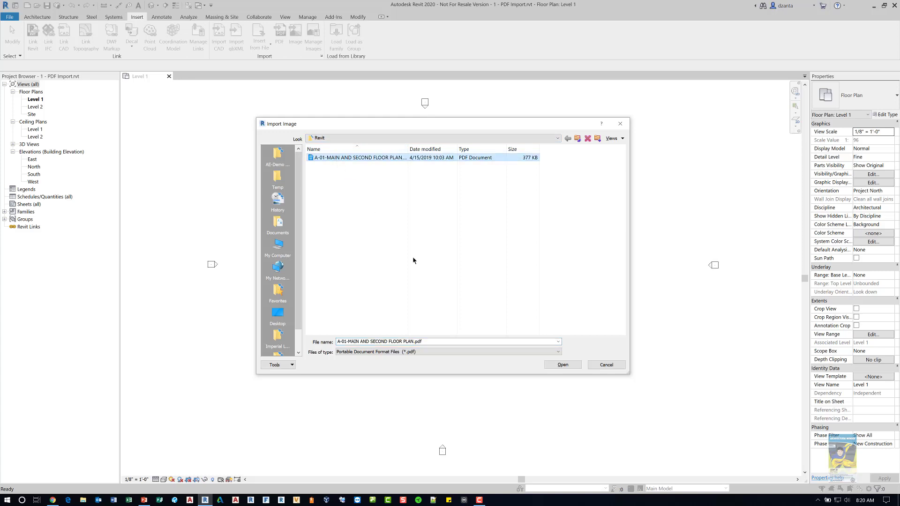
{"action": "left_click", "coordinate": [563, 365]}
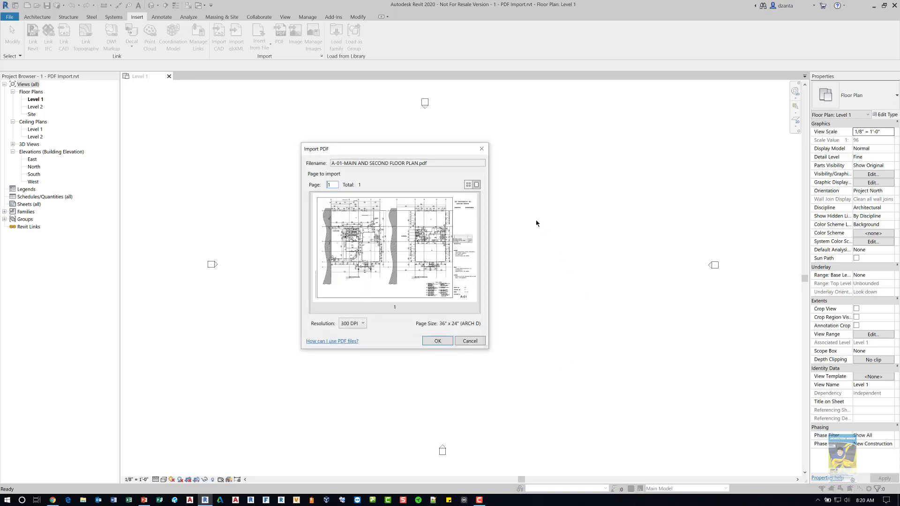
Enlarge the PDF import preview and review the available resolution options, keeping 300 DPI.
{"action": "left_click_drag", "start_coordinate": [446, 151], "coordinate": [486, 167]}
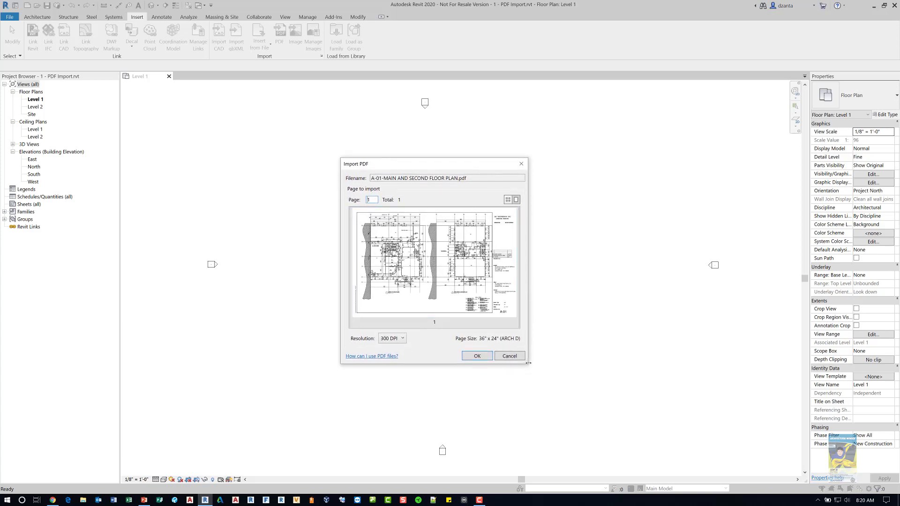
{"action": "left_click_drag", "start_coordinate": [530, 363], "coordinate": [650, 417]}
{"action": "left_click_drag", "start_coordinate": [535, 164], "coordinate": [504, 147]}
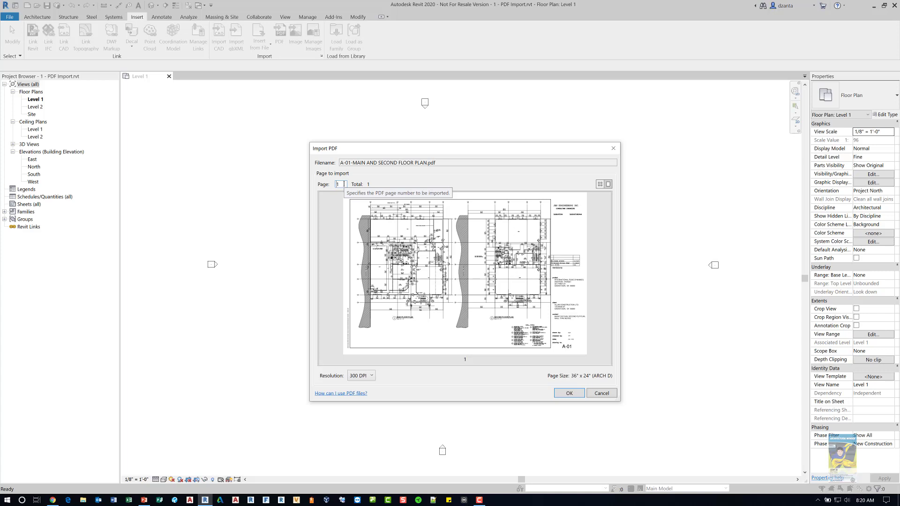
{"action": "left_click", "coordinate": [360, 376]}
{"action": "left_click", "coordinate": [360, 377]}
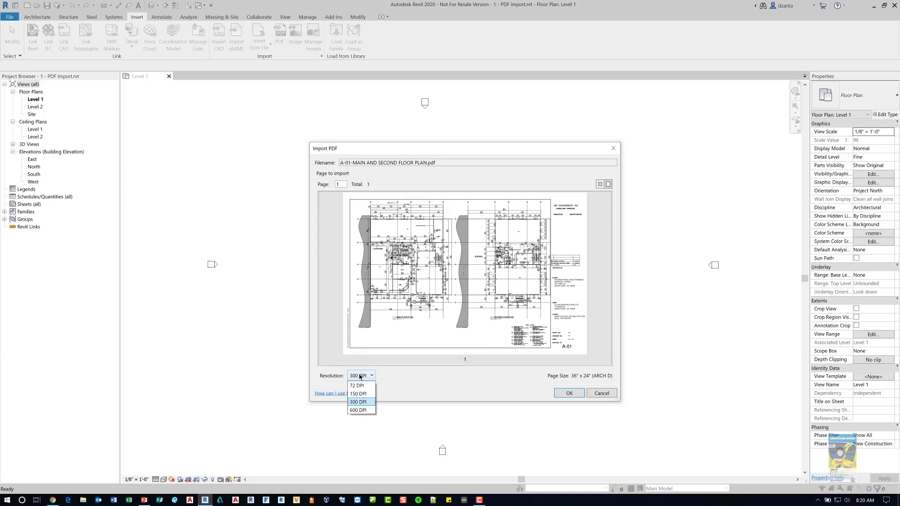
{"action": "left_click", "coordinate": [360, 377]}
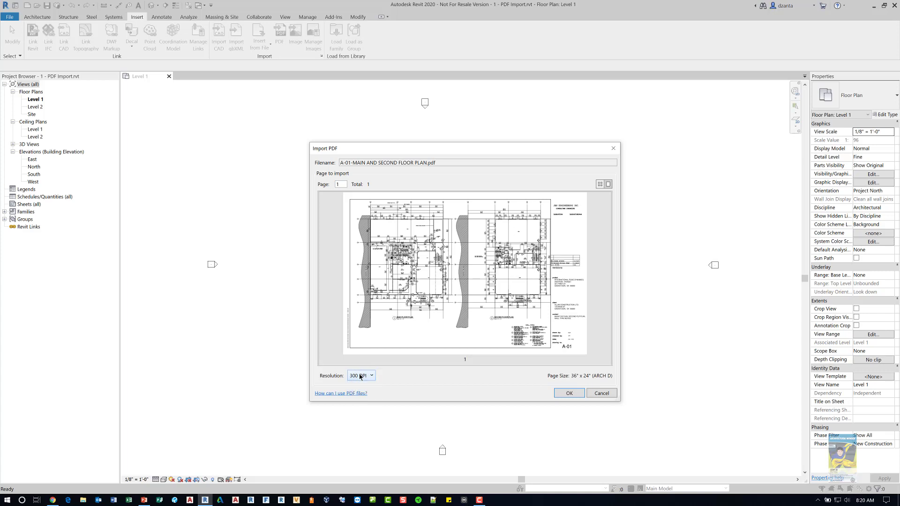
Import page 1 at 300 DPI and place the sheet midway between the four elevation markers.
{"action": "left_click", "coordinate": [565, 378]}
{"action": "left_click", "coordinate": [569, 392]}
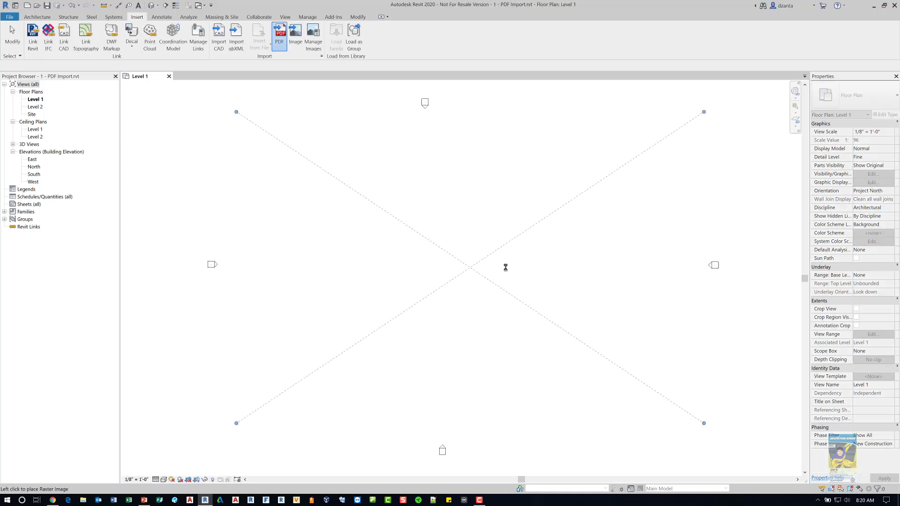
{"action": "left_click", "coordinate": [465, 271]}
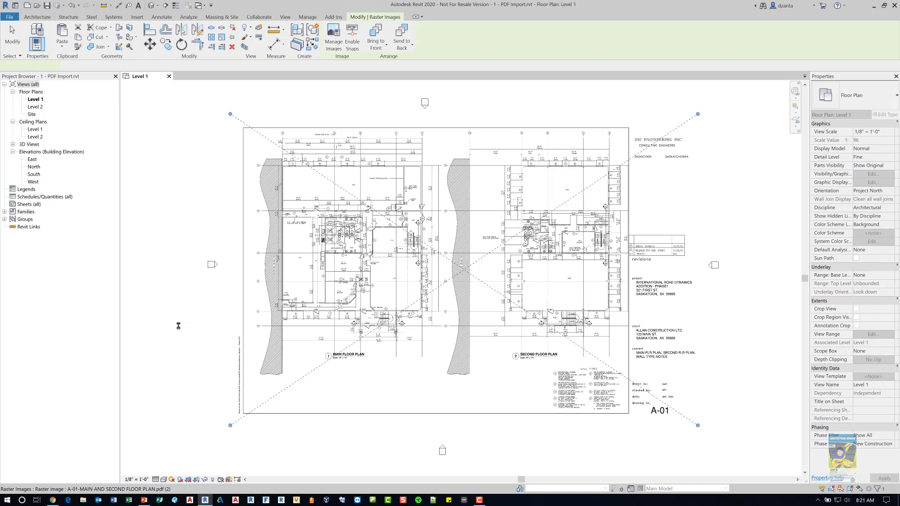
{"action": "left_click", "coordinate": [194, 298]}
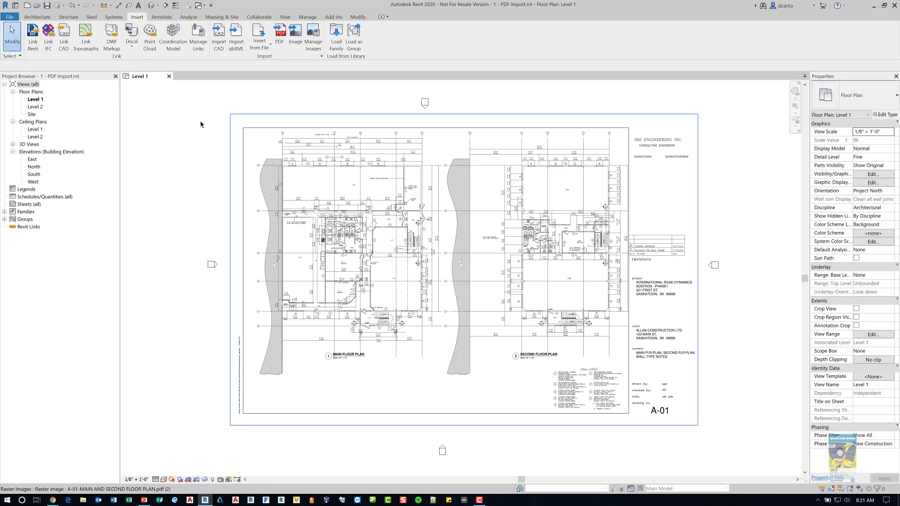
Delete the unused A-01-MAIN AND SECOND FLOOR PLAN.pdf entry from the project's managed images, keeping the placed copy.
{"action": "left_click", "coordinate": [325, 134]}
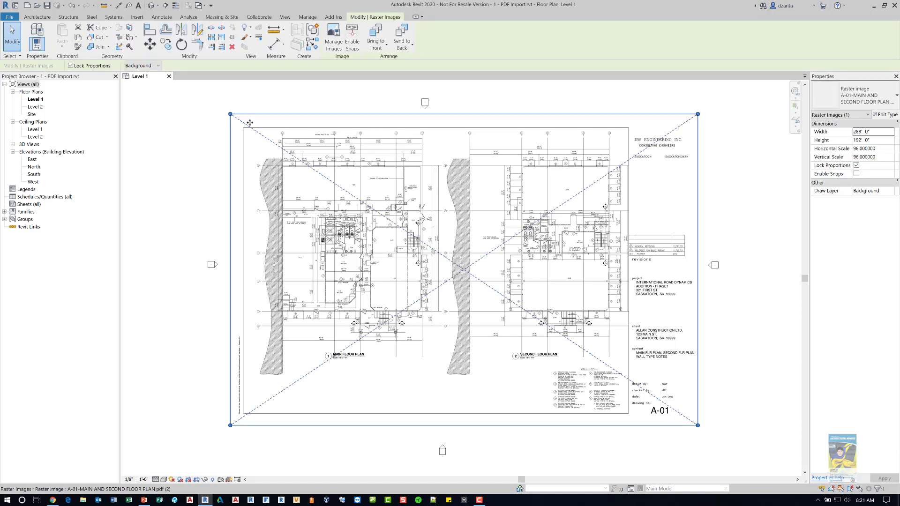
{"action": "left_click", "coordinate": [332, 47]}
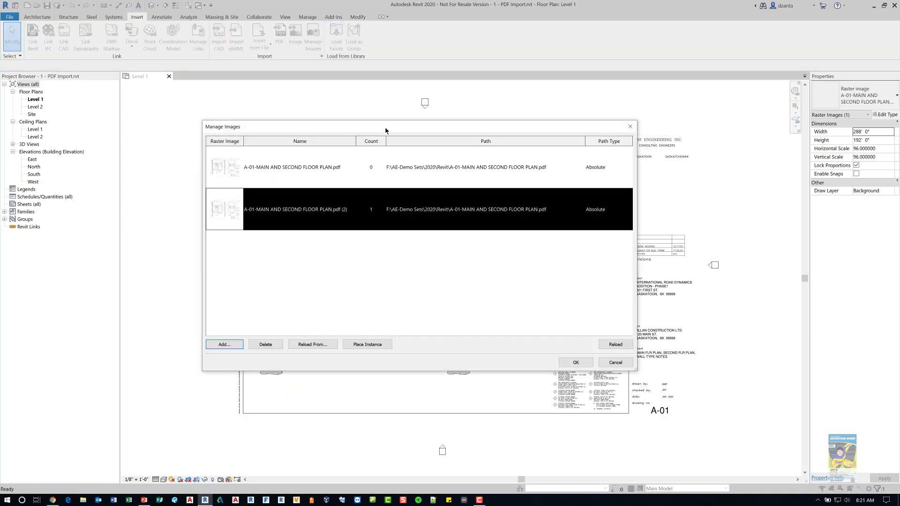
{"action": "mouse_move", "coordinate": [385, 128]}
{"action": "left_mouse_down"}
{"action": "mouse_move", "coordinate": [442, 147]}
{"action": "mouse_move", "coordinate": [435, 144]}
{"action": "left_mouse_up"}
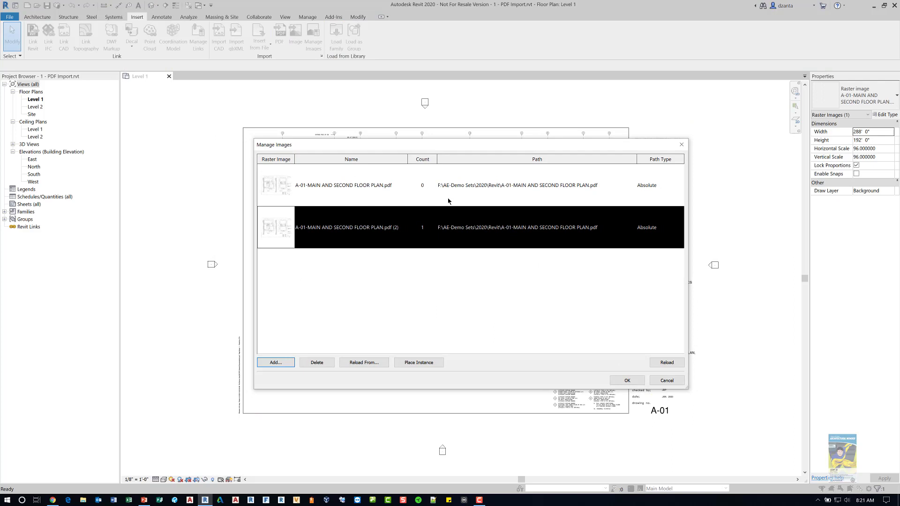
{"action": "mouse_move", "coordinate": [453, 205]}
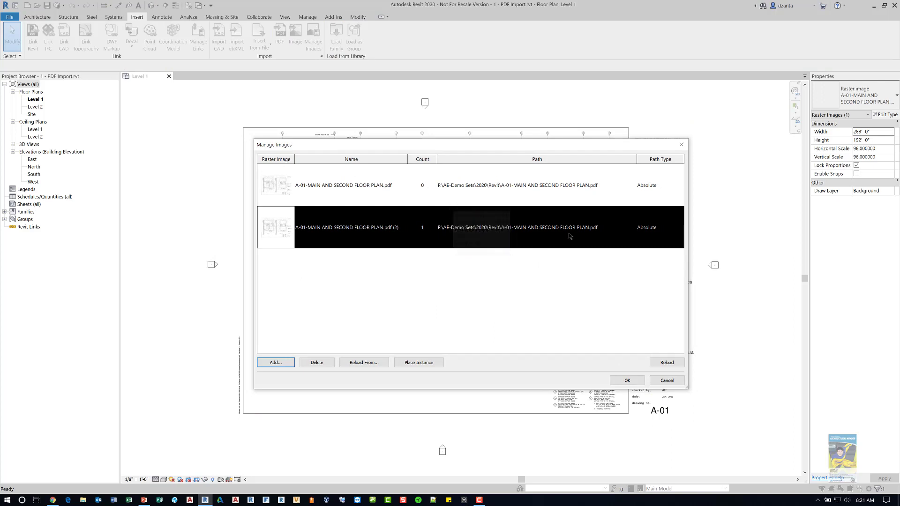
{"action": "mouse_move", "coordinate": [530, 197]}
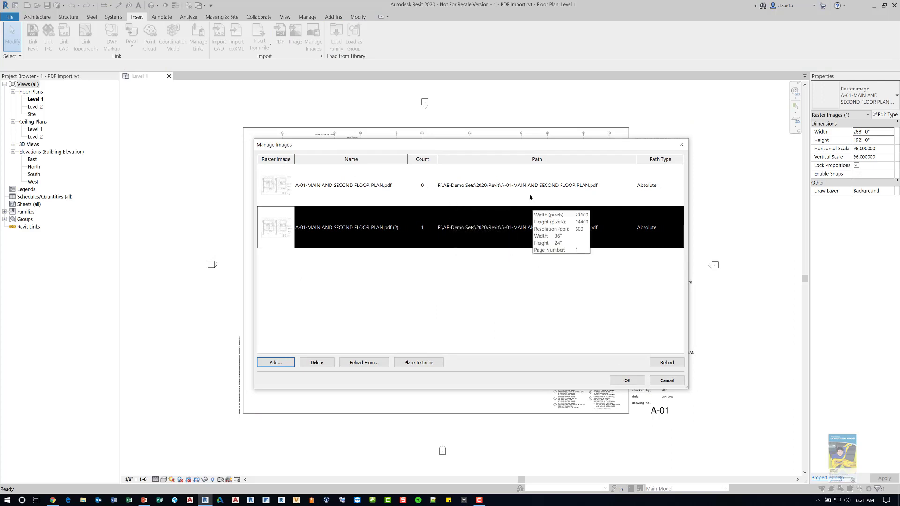
{"action": "left_click", "coordinate": [529, 190]}
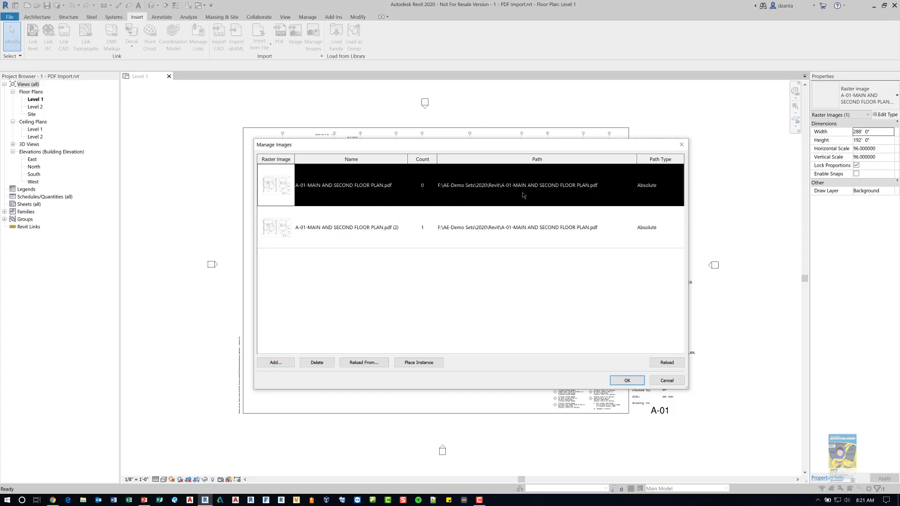
{"action": "left_click", "coordinate": [316, 362]}
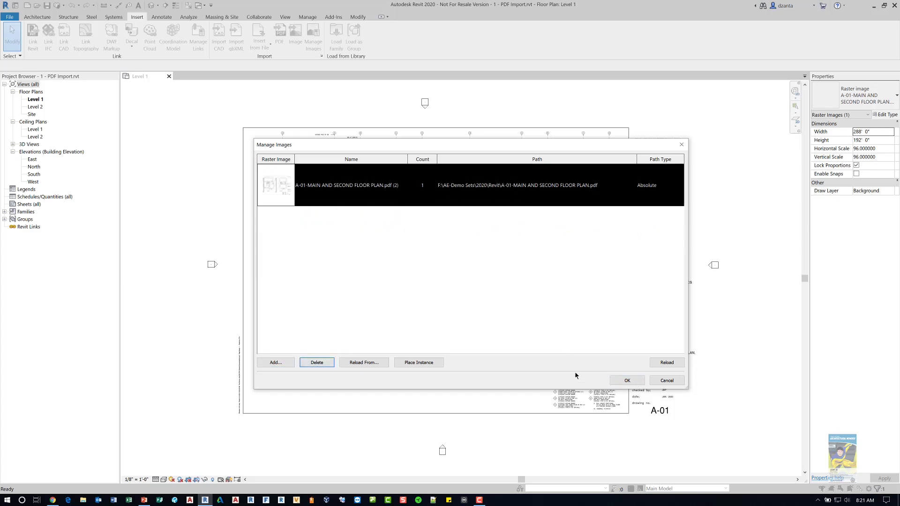
{"action": "left_click", "coordinate": [626, 380]}
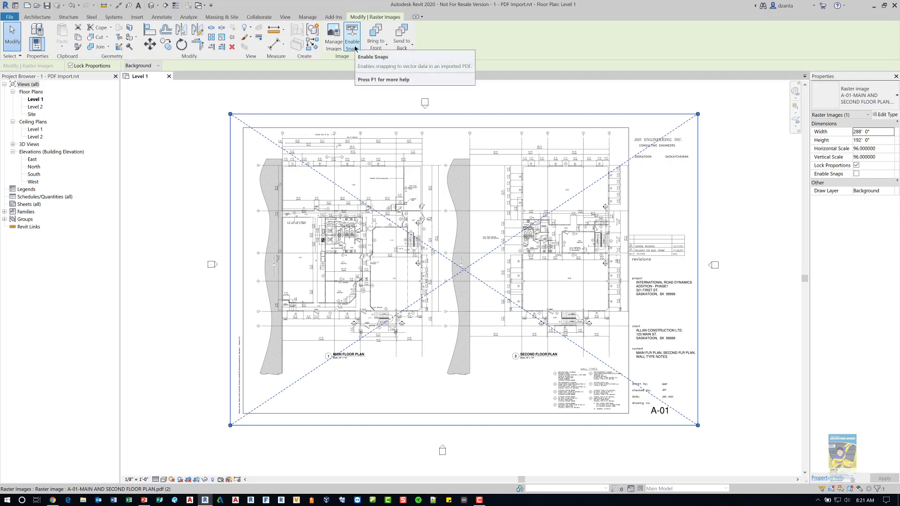
Enable snaps on the placed floor plan PDF image.
{"action": "left_click", "coordinate": [183, 158]}
{"action": "scroll", "coordinate": [281, 140], "scroll_direction": "up", "scroll_amount": 4}
{"action": "scroll", "coordinate": [345, 199], "scroll_direction": "up", "scroll_amount": 5}
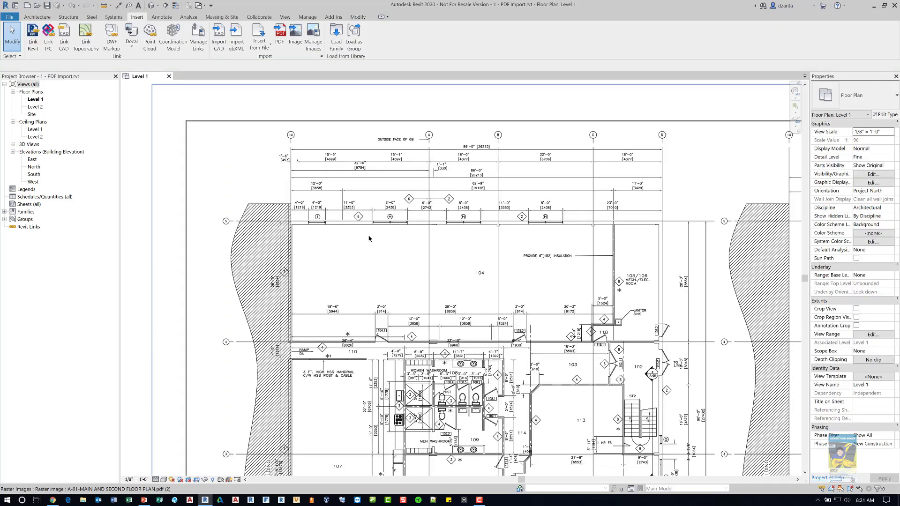
{"action": "scroll", "coordinate": [304, 321], "scroll_direction": "up", "scroll_amount": 5}
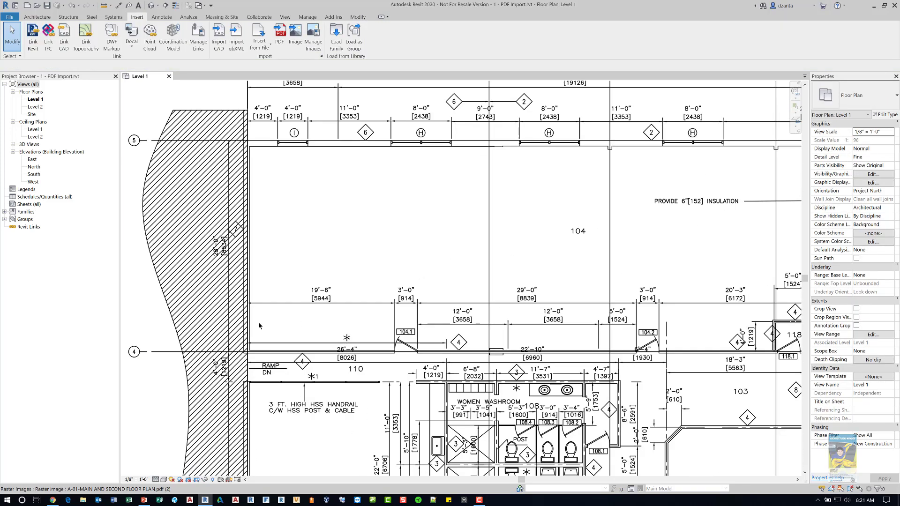
{"action": "left_click", "coordinate": [104, 5]}
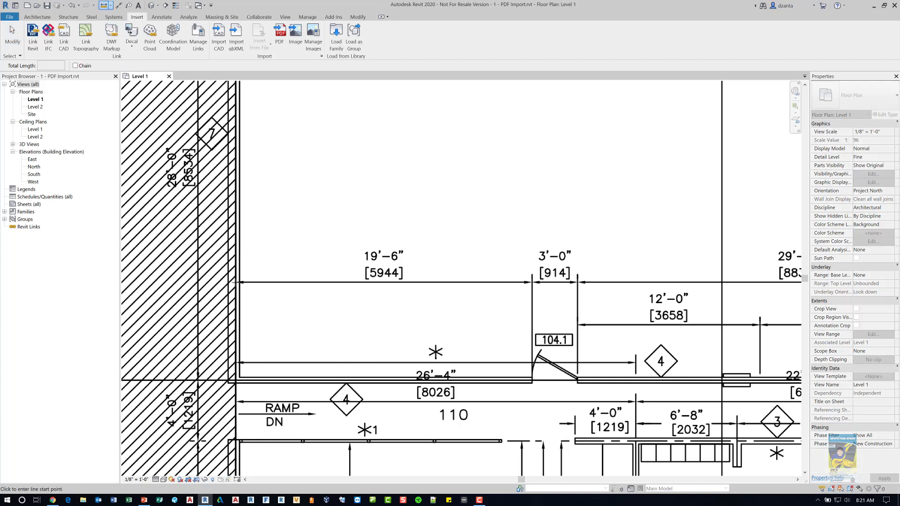
{"action": "key", "text": "Escape"}
{"action": "left_click", "coordinate": [243, 295]}
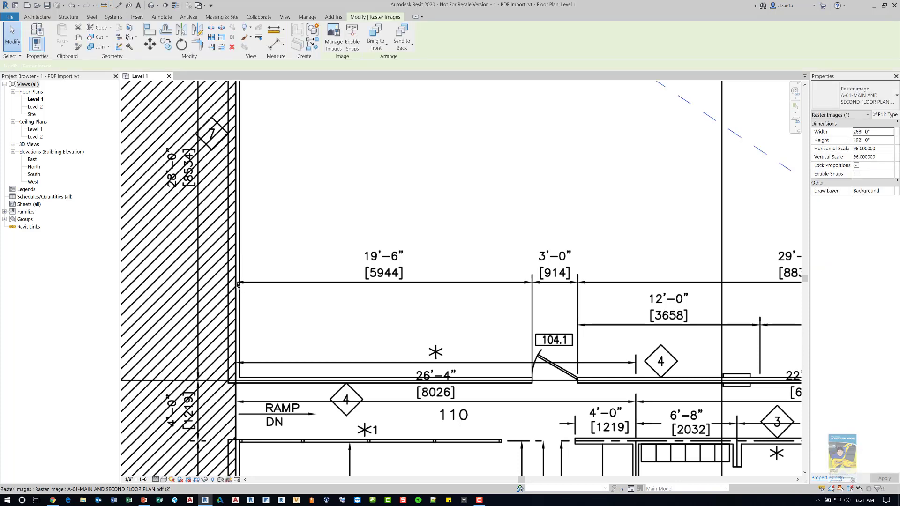
{"action": "left_click", "coordinate": [352, 34]}
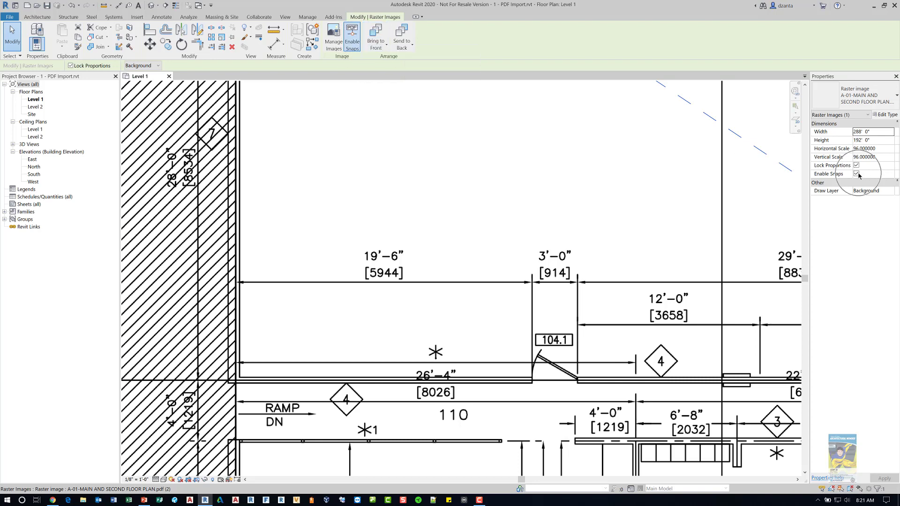
{"action": "left_click", "coordinate": [12, 35]}
Measure the horizontal 19'-6" dimension line along the lower side of room 104, snapping to the PDF linework.
{"action": "left_click", "coordinate": [104, 5]}
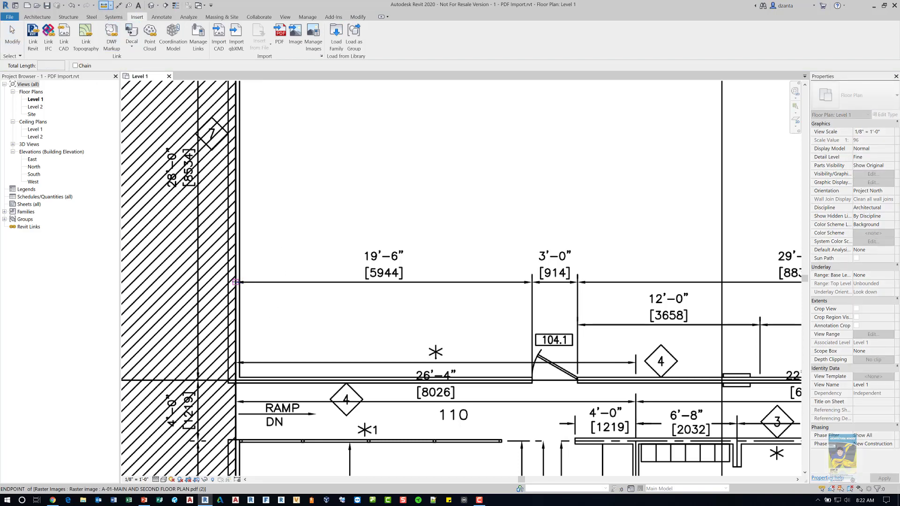
{"action": "left_click", "coordinate": [236, 278]}
{"action": "left_click", "coordinate": [532, 282]}
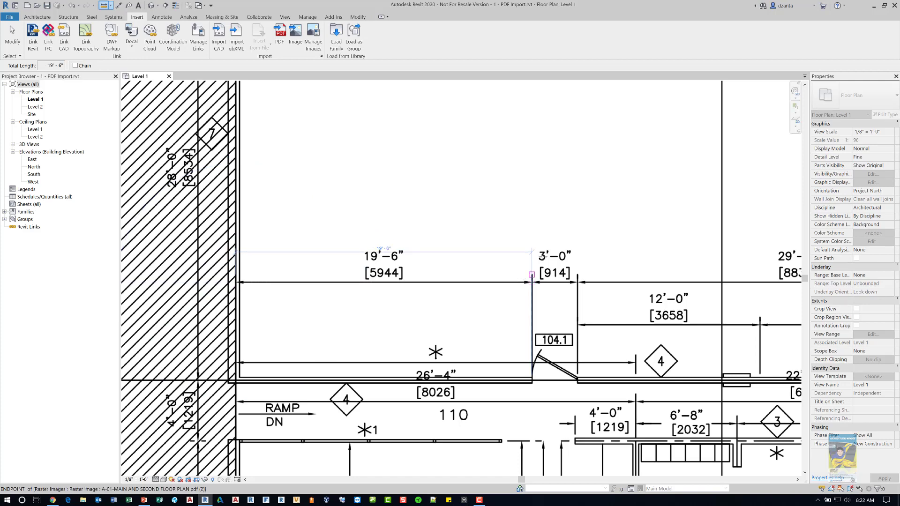
Measure the vertical 22'-0" dimension line beside the washrooms, snapping to the PDF linework, and exit the measuring tool.
{"action": "scroll", "coordinate": [502, 253], "scroll_direction": "down", "scroll_amount": 2}
{"action": "middle_click_drag", "start_coordinate": [502, 253], "coordinate": [385, 193]}
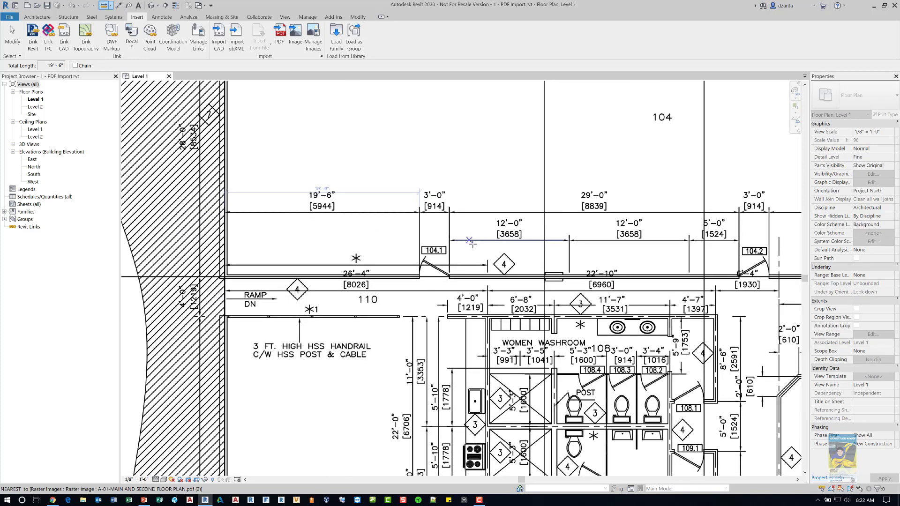
{"action": "middle_click_drag", "start_coordinate": [440, 317], "coordinate": [433, 204]}
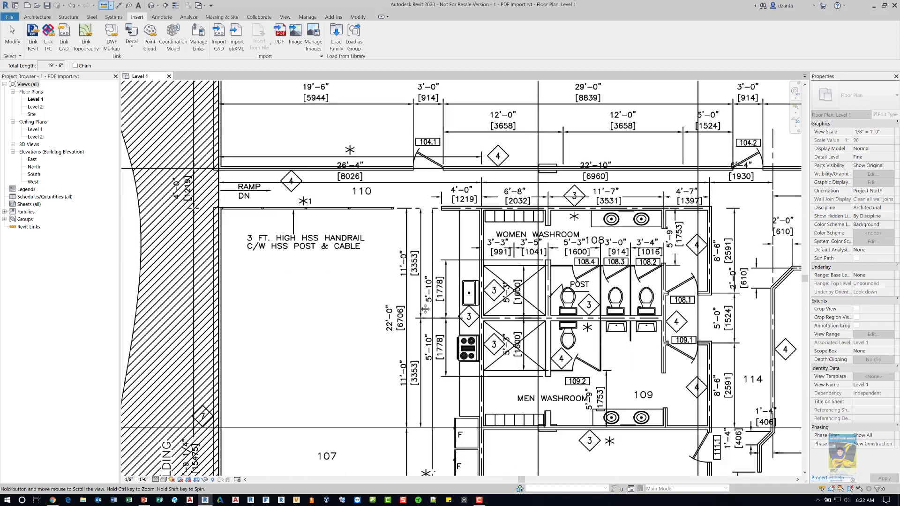
{"action": "scroll", "coordinate": [441, 341], "scroll_direction": "up", "scroll_amount": 2}
{"action": "middle_click_drag", "start_coordinate": [431, 324], "coordinate": [431, 333]}
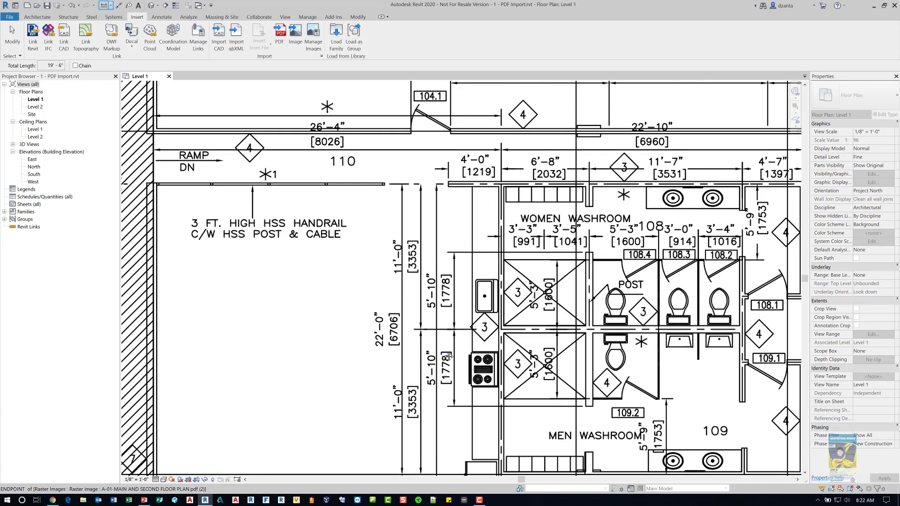
{"action": "left_click", "coordinate": [412, 301]}
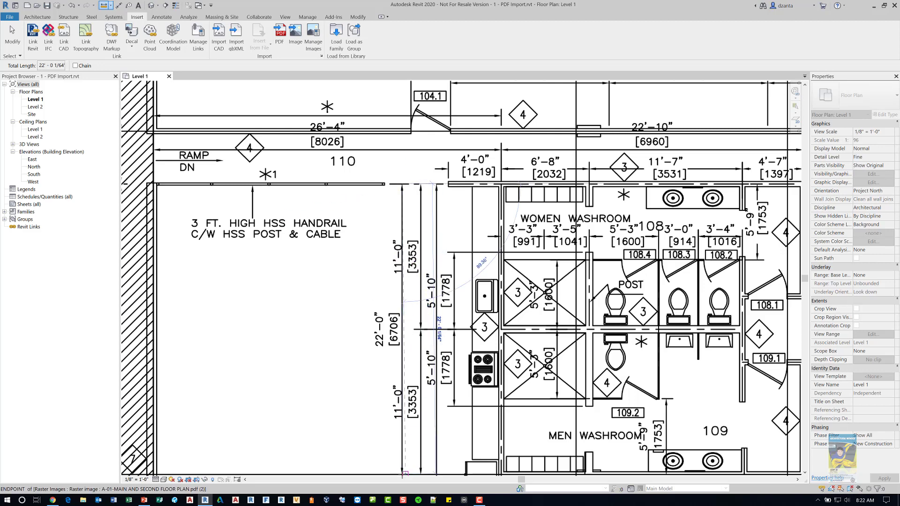
{"action": "middle_click_drag", "start_coordinate": [404, 474], "coordinate": [398, 438]}
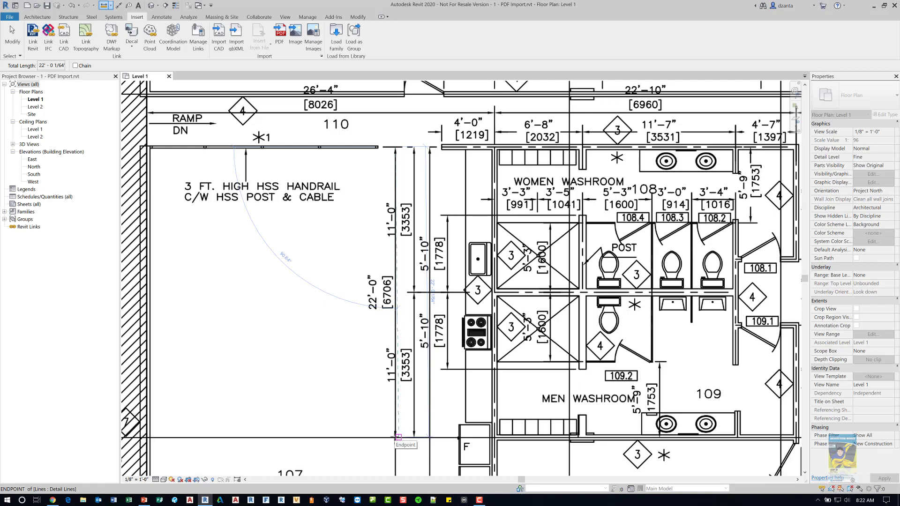
{"action": "key", "text": "Escape"}
{"action": "key", "text": "Escape"}
Trace the lower and 45° diagonal walls of meeting room 112 with chained Interior - 4 7/8" Partition (1-hr) walls up to Level 2.
{"action": "scroll", "coordinate": [460, 373], "scroll_direction": "down", "scroll_amount": 3}
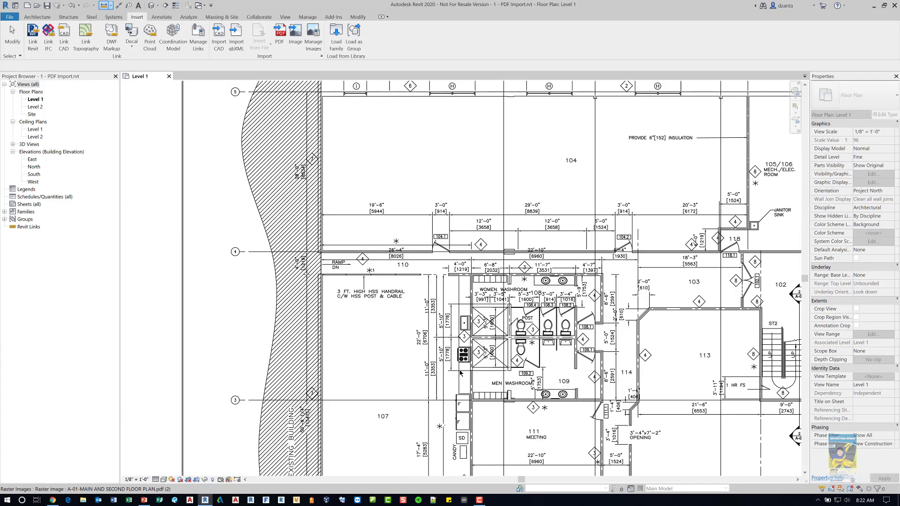
{"action": "scroll", "coordinate": [460, 373], "scroll_direction": "down", "scroll_amount": 8}
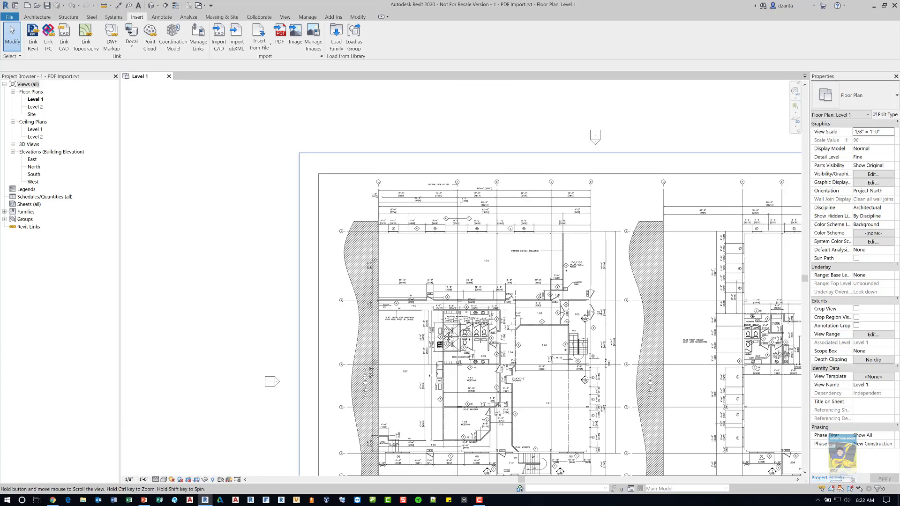
{"action": "scroll", "coordinate": [330, 313], "scroll_direction": "down", "scroll_amount": 4}
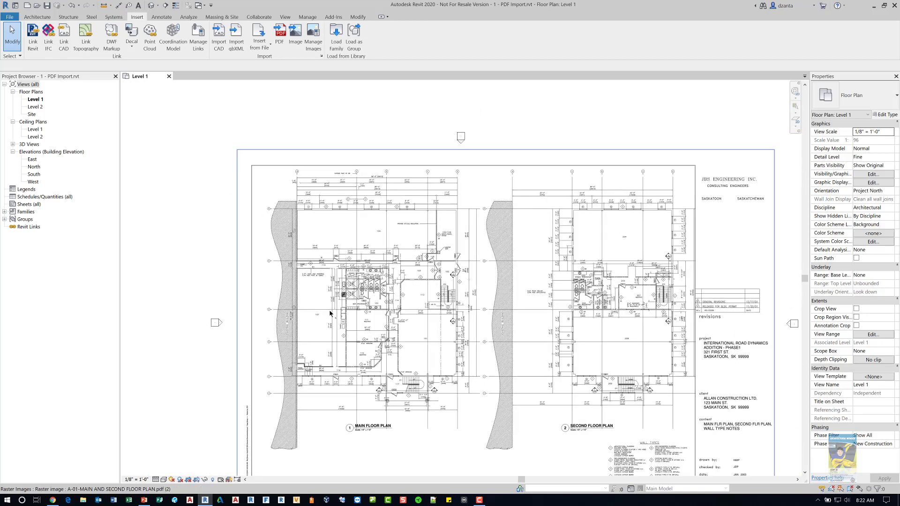
{"action": "middle_click_drag", "start_coordinate": [330, 313], "coordinate": [282, 204]}
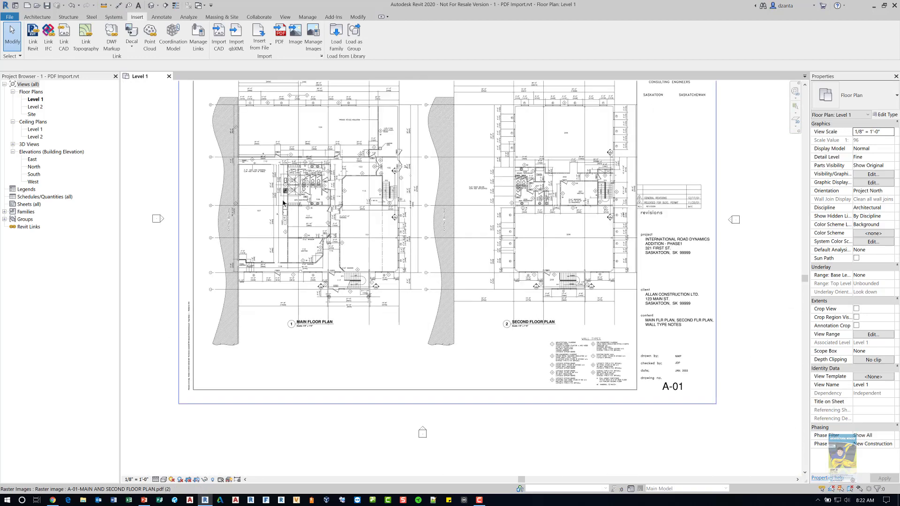
{"action": "scroll", "coordinate": [294, 248], "scroll_direction": "up", "scroll_amount": 5}
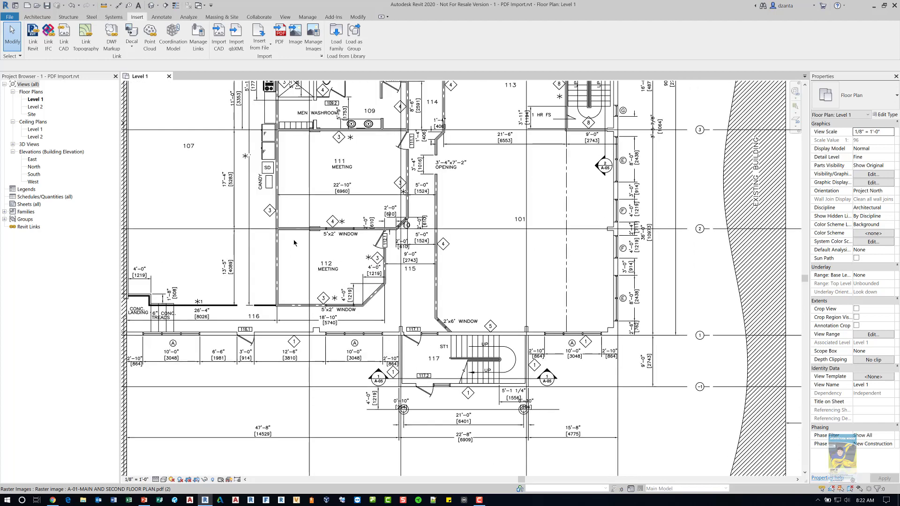
{"action": "scroll", "coordinate": [294, 243], "scroll_direction": "up", "scroll_amount": 1}
{"action": "scroll", "coordinate": [293, 243], "scroll_direction": "up", "scroll_amount": 1}
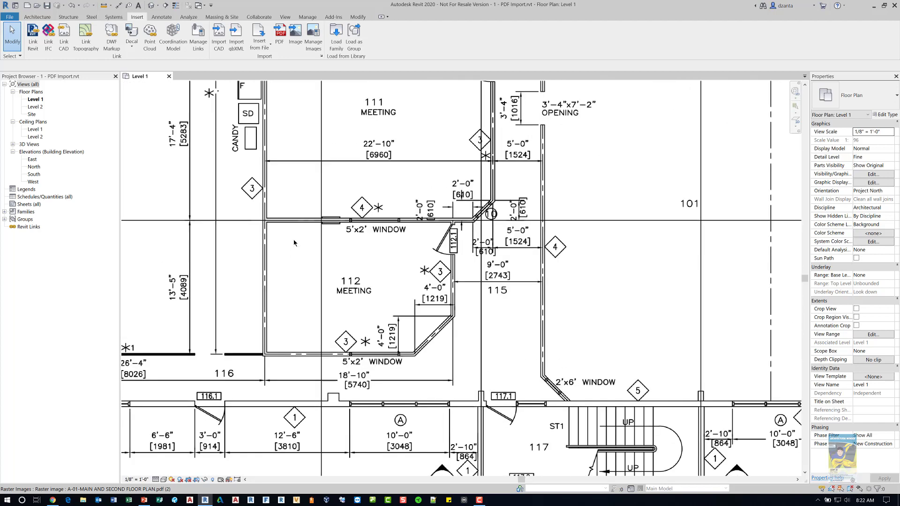
{"action": "scroll", "coordinate": [294, 243], "scroll_direction": "up", "scroll_amount": 1}
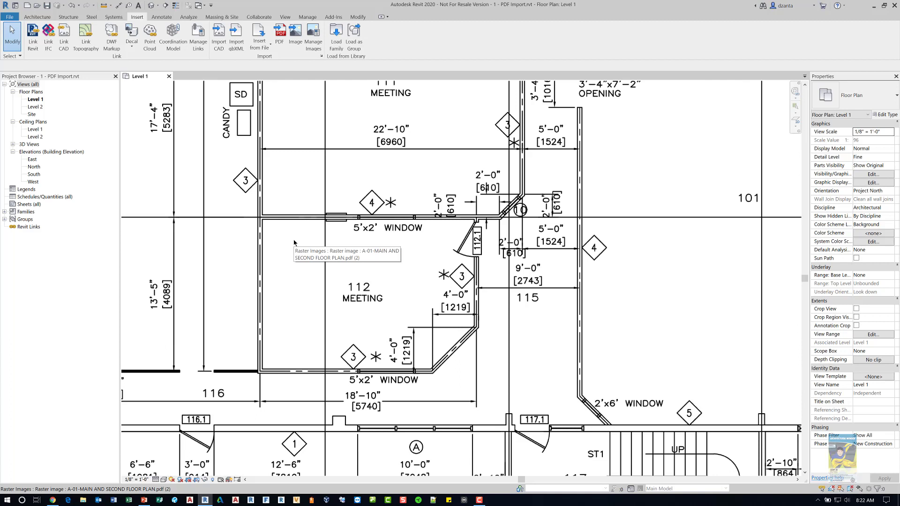
{"action": "left_click", "coordinate": [37, 17]}
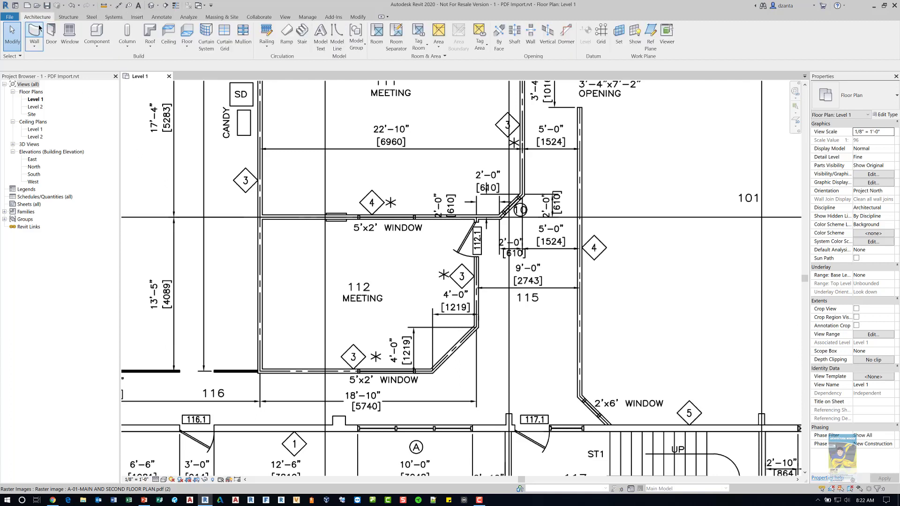
{"action": "left_click", "coordinate": [34, 31]}
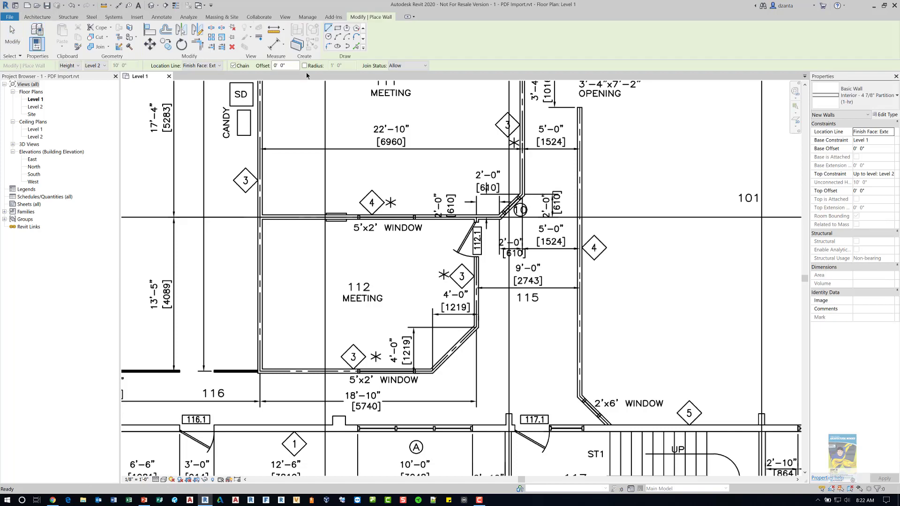
{"action": "left_click", "coordinate": [843, 95]}
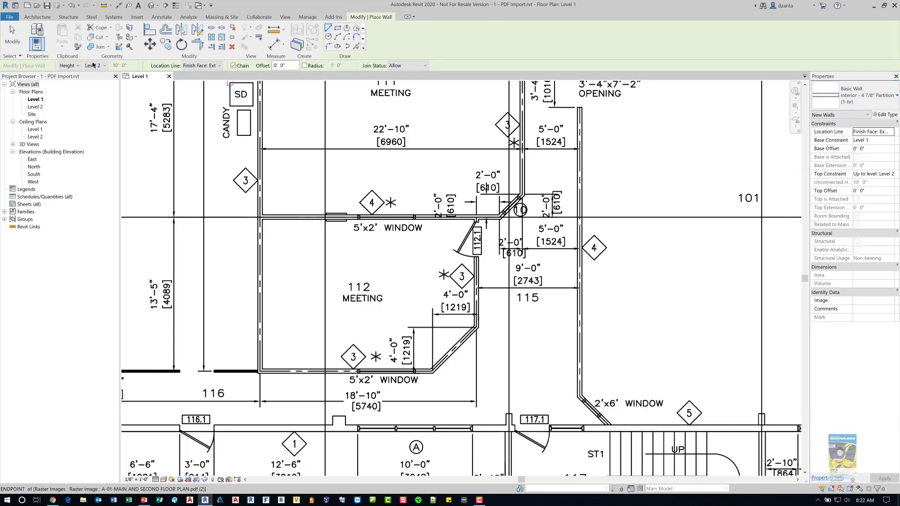
{"action": "scroll", "coordinate": [266, 361], "scroll_direction": "up", "scroll_amount": 4}
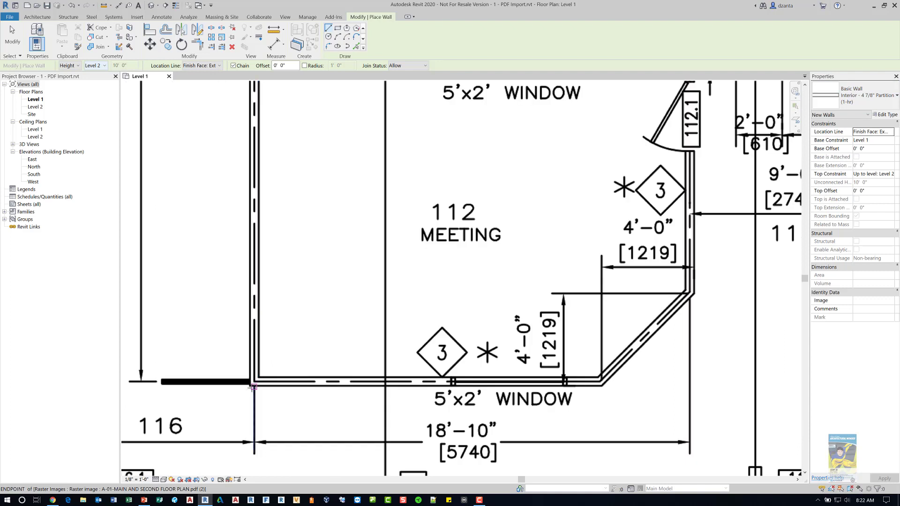
{"action": "left_click", "coordinate": [259, 373]}
{"action": "left_click", "coordinate": [250, 385]}
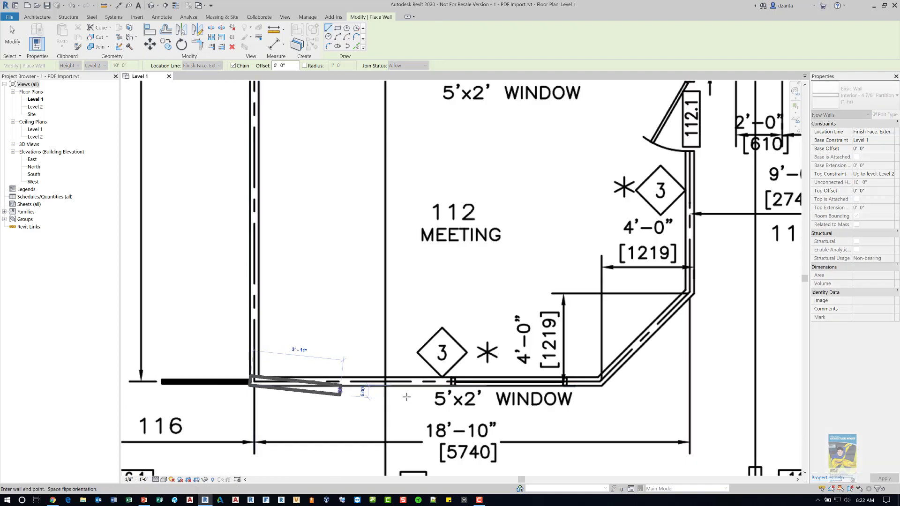
{"action": "left_click", "coordinate": [601, 385]}
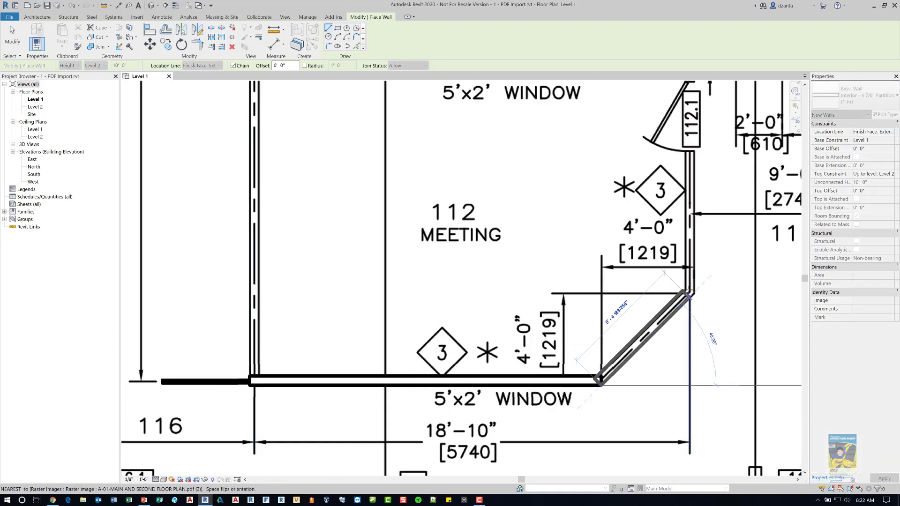
{"action": "left_click", "coordinate": [688, 290]}
Continue the wall chain along the right, upper and left sides of meeting room 112 to close the loop, and exit the Wall tool.
{"action": "middle_click_drag", "start_coordinate": [688, 290], "coordinate": [705, 417]}
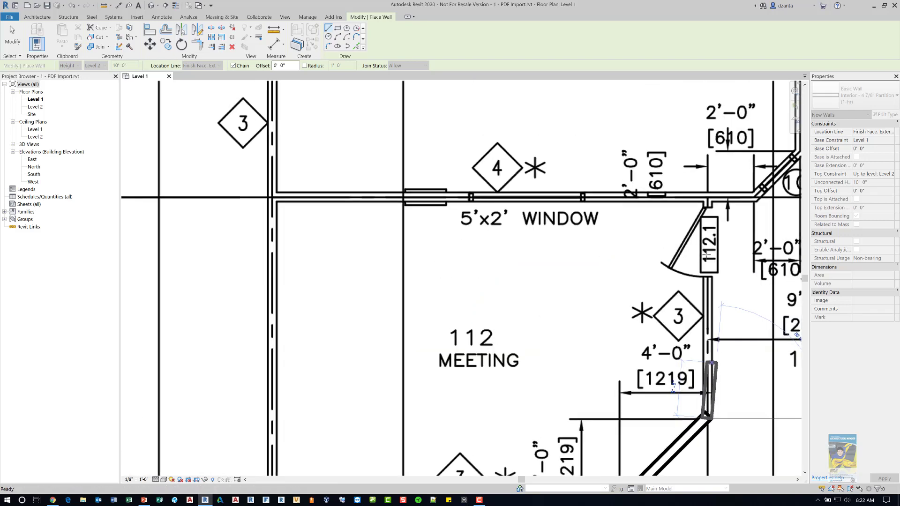
{"action": "left_click", "coordinate": [711, 202]}
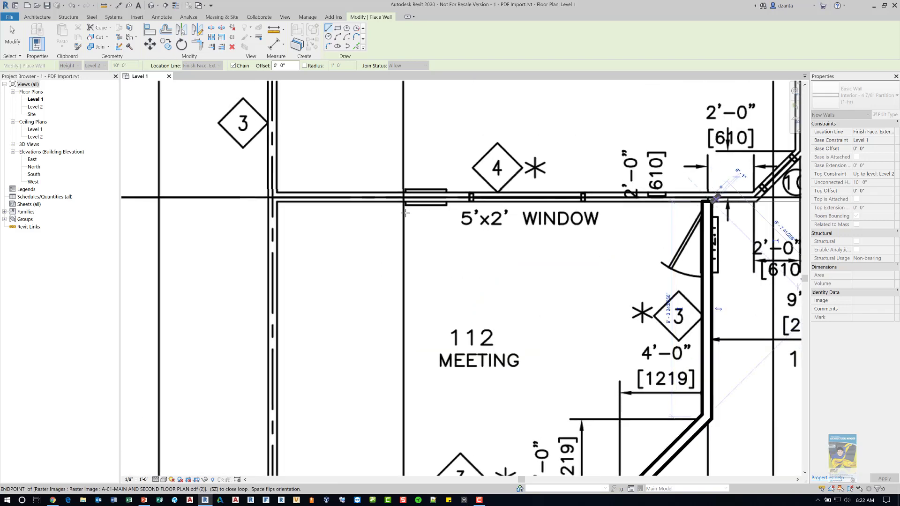
{"action": "left_click", "coordinate": [277, 201]}
{"action": "middle_click_drag", "start_coordinate": [332, 357], "coordinate": [332, 165]}
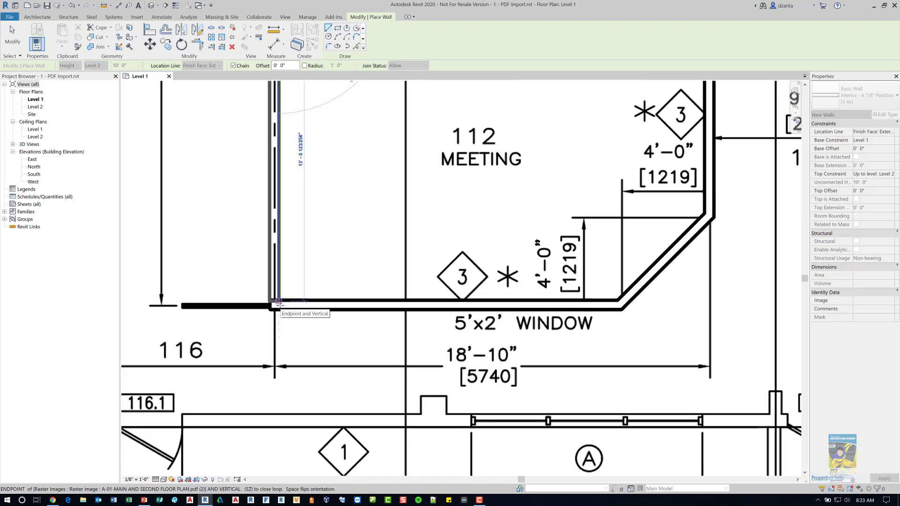
{"action": "left_click", "coordinate": [271, 312]}
{"action": "key", "text": "Escape"}
{"action": "key", "text": "Escape"}
Inspect the traced room walls in the default 3D view and return to the Level 1 plan showing the whole sheet.
{"action": "scroll", "coordinate": [347, 266], "scroll_direction": "down", "scroll_amount": 6}
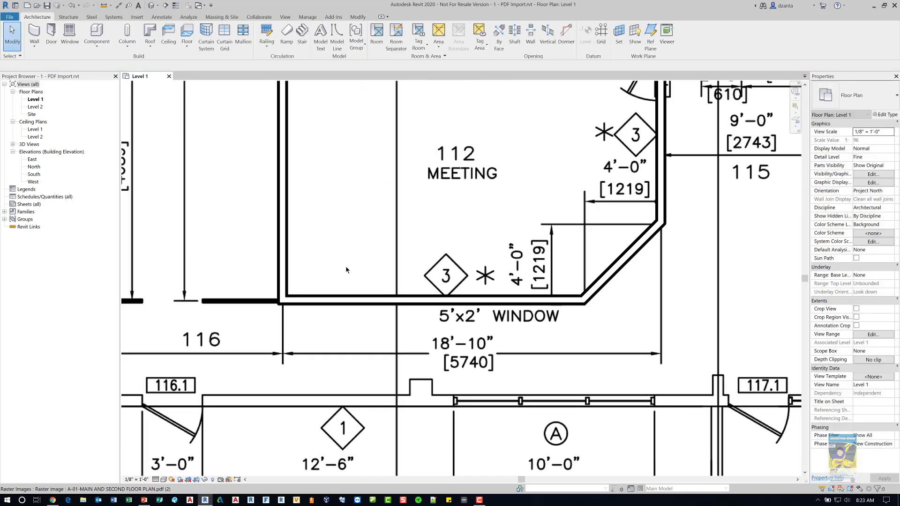
{"action": "middle_click_drag", "start_coordinate": [484, 253], "coordinate": [461, 320]}
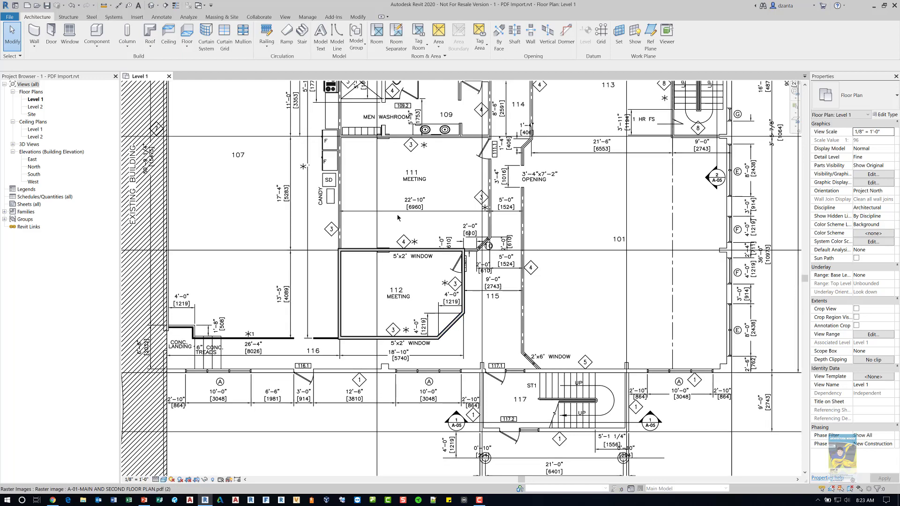
{"action": "left_click", "coordinate": [151, 5]}
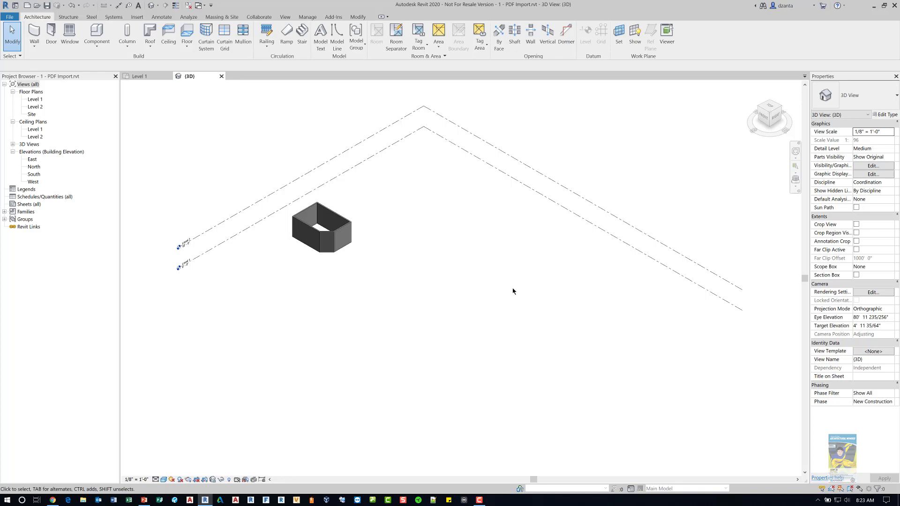
{"action": "left_click", "coordinate": [139, 76]}
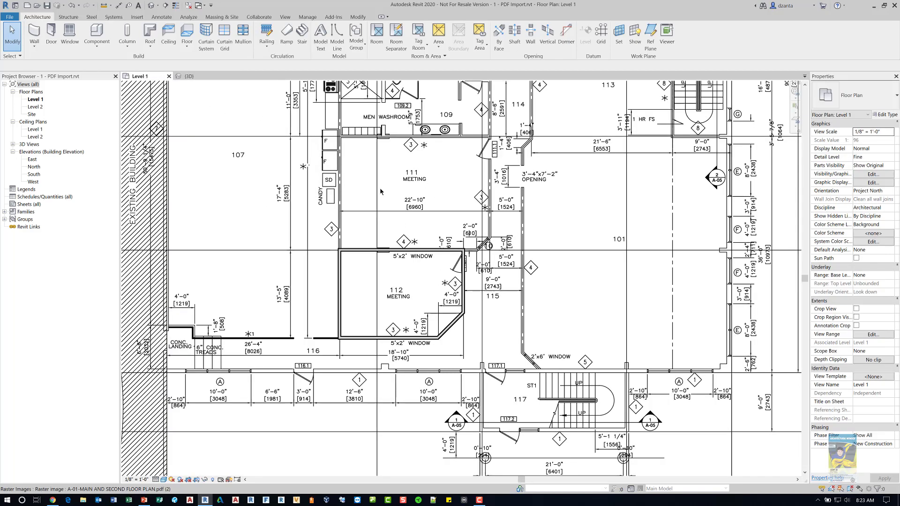
{"action": "scroll", "coordinate": [496, 275], "scroll_direction": "down", "scroll_amount": 6}
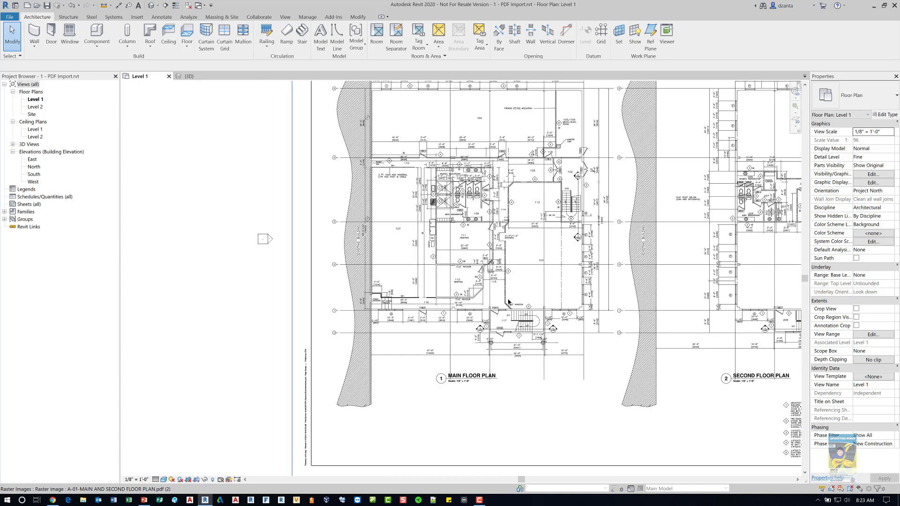
{"action": "scroll", "coordinate": [525, 310], "scroll_direction": "down", "scroll_amount": 3}
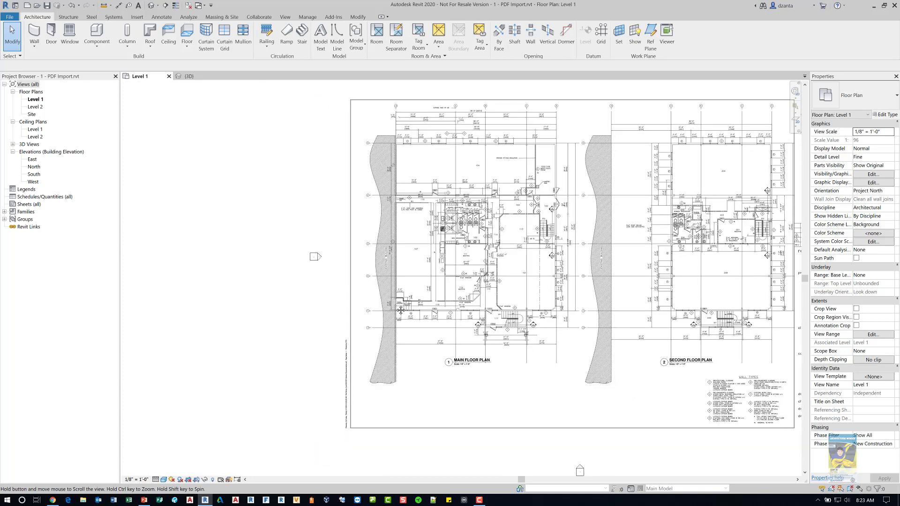
{"action": "middle_click_drag", "start_coordinate": [470, 308], "coordinate": [321, 307]}
{"action": "scroll", "coordinate": [384, 309], "scroll_direction": "down", "scroll_amount": 1}
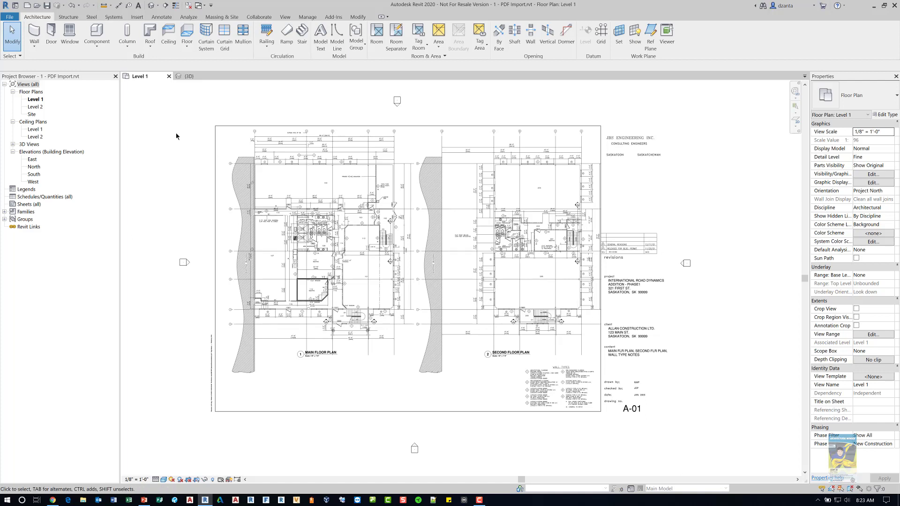
Examine the CAD import options, including the current-view-only setting, and close the dialog without importing.
{"action": "left_click", "coordinate": [138, 18]}
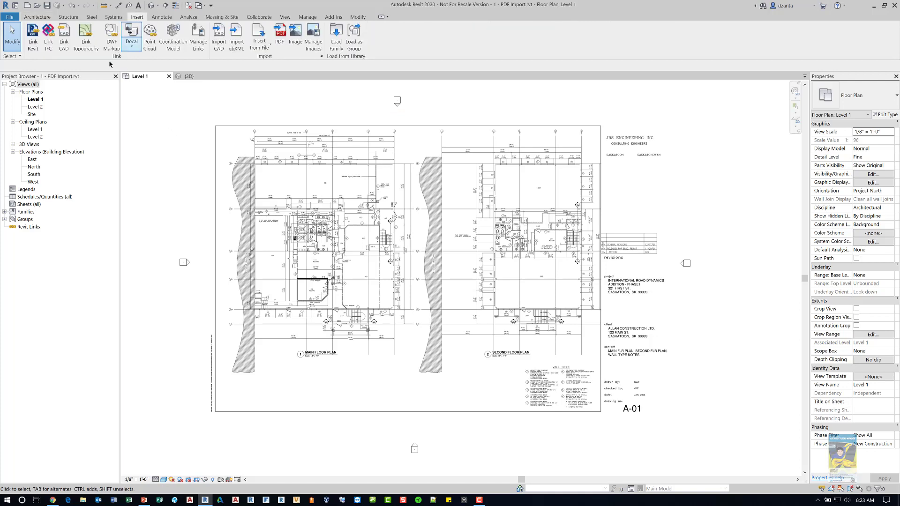
{"action": "left_click", "coordinate": [222, 49]}
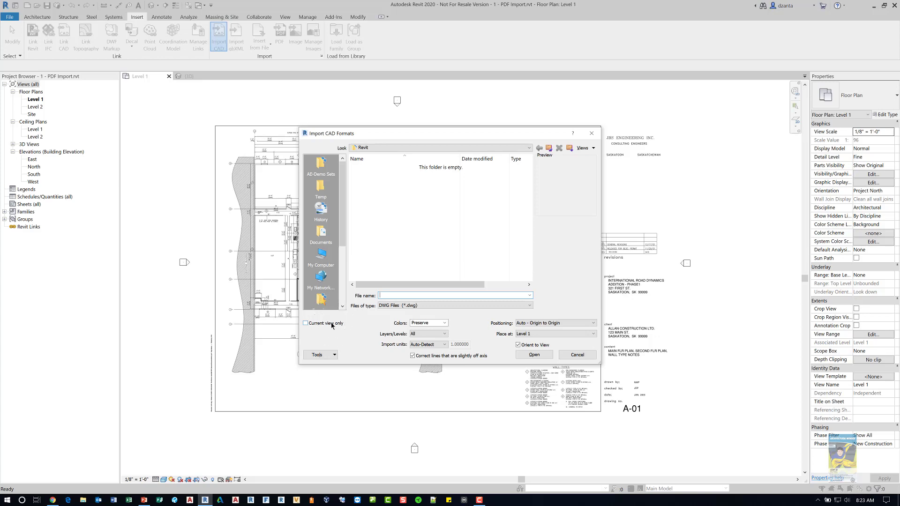
{"action": "left_click", "coordinate": [573, 355]}
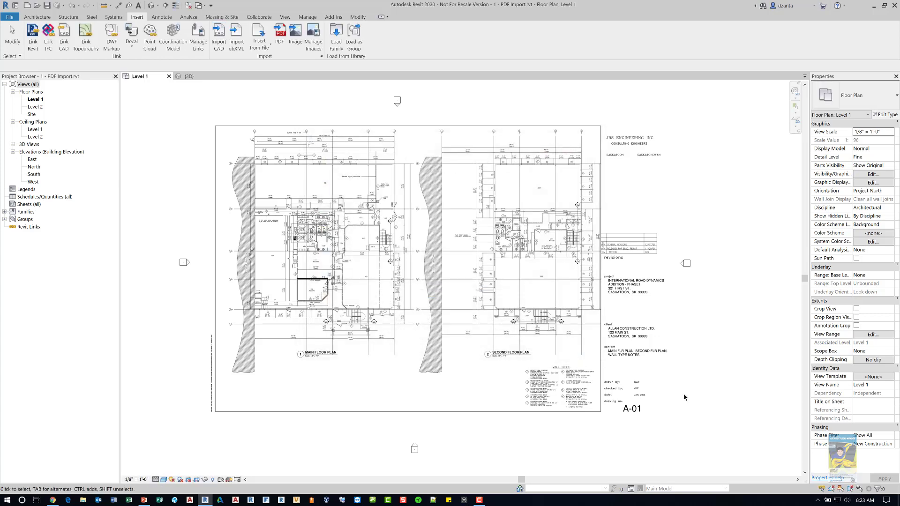
Examine the image import options with A-01-MAIN AND SECOND FLOOR PLAN.pdf selected, and close the dialog without importing.
{"action": "left_click", "coordinate": [294, 35]}
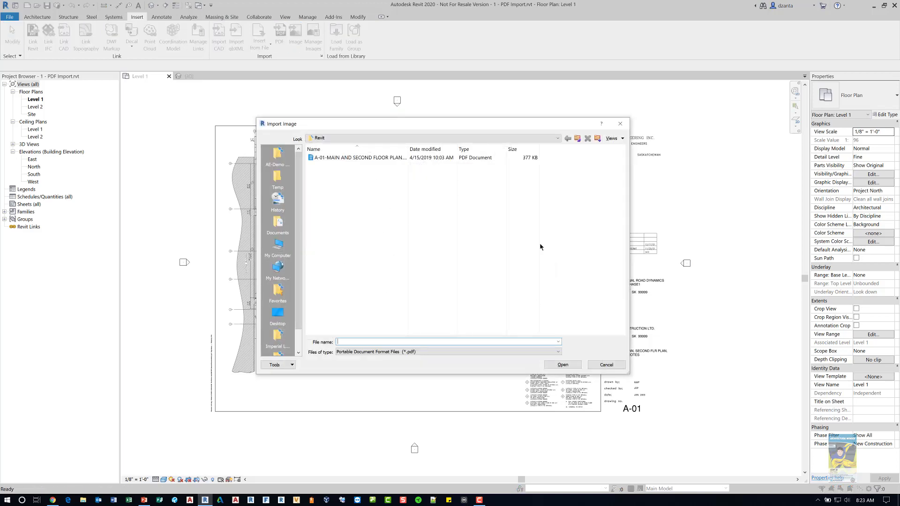
{"action": "left_click", "coordinate": [357, 158]}
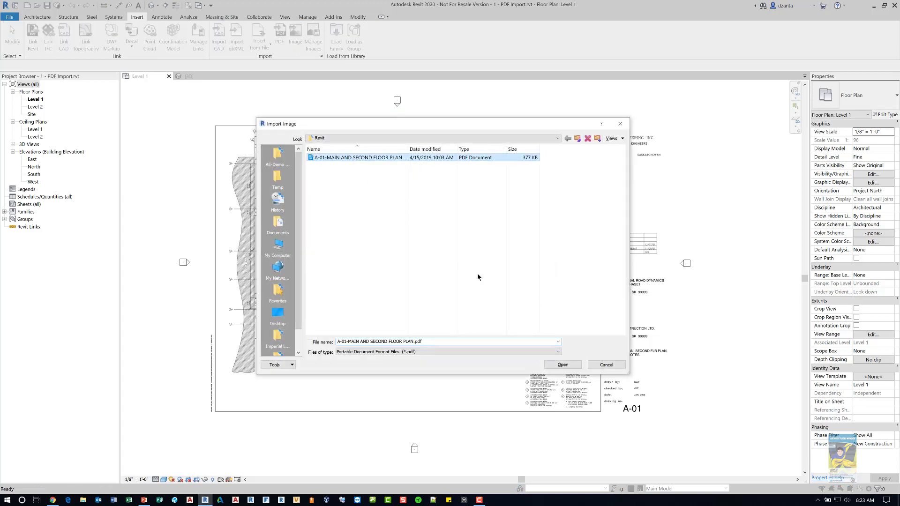
{"action": "left_click", "coordinate": [578, 368]}
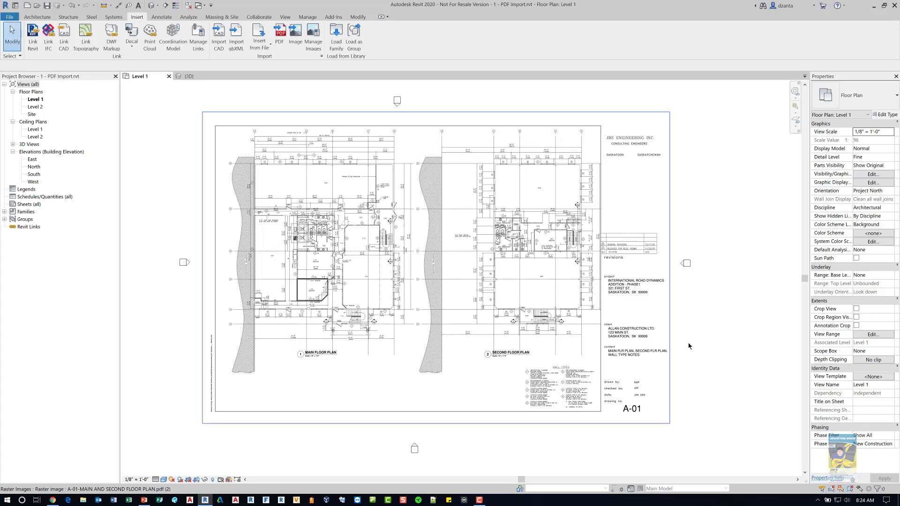
{"action": "left_click", "coordinate": [689, 346]}
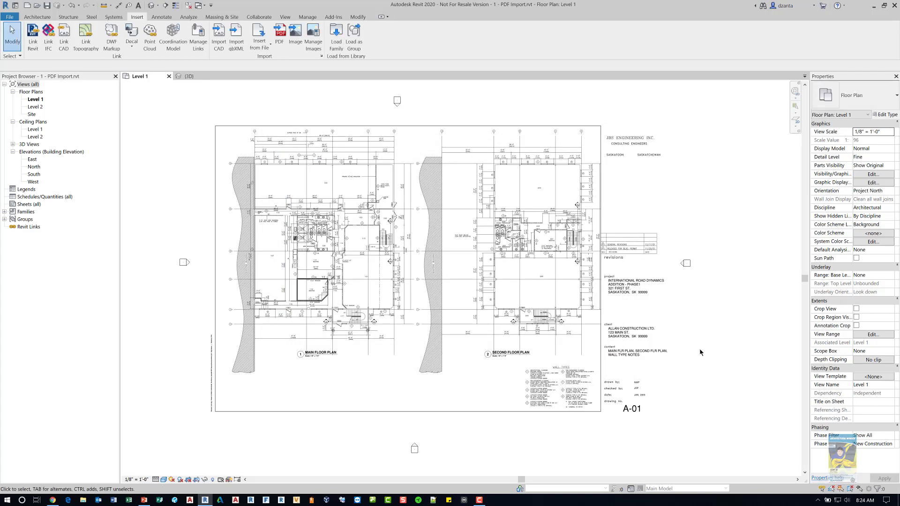